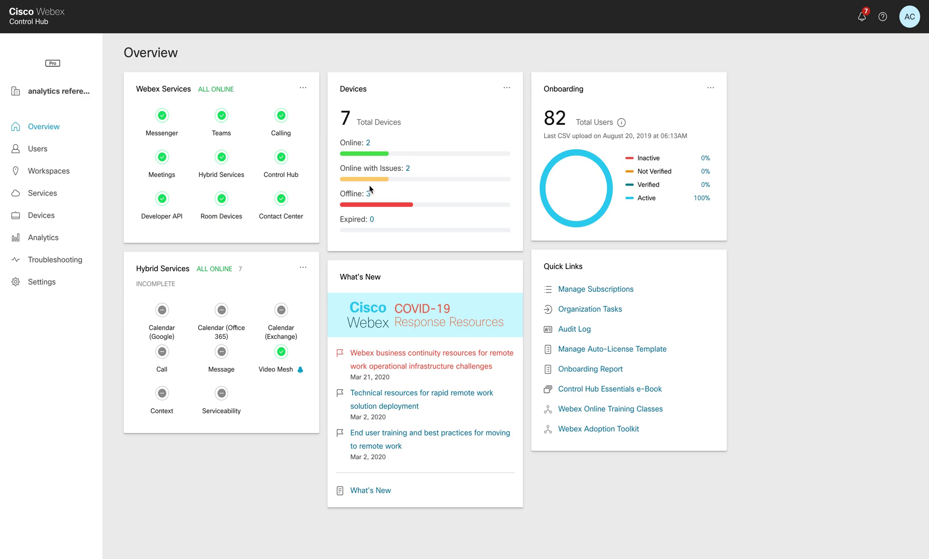
View the user management options and the license Auto-Assign Template setup, closing it without assigning any services.
mouse_move(368, 146)
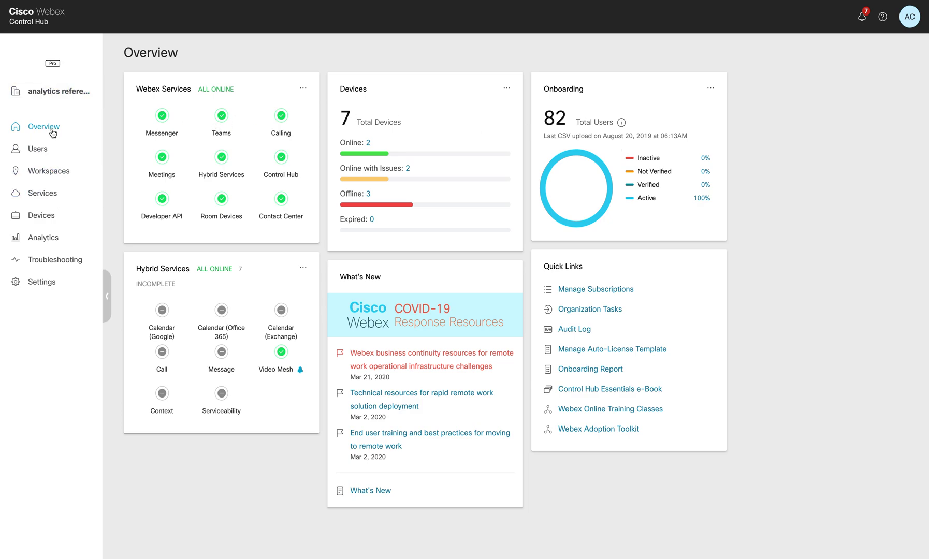
left_click(48, 155)
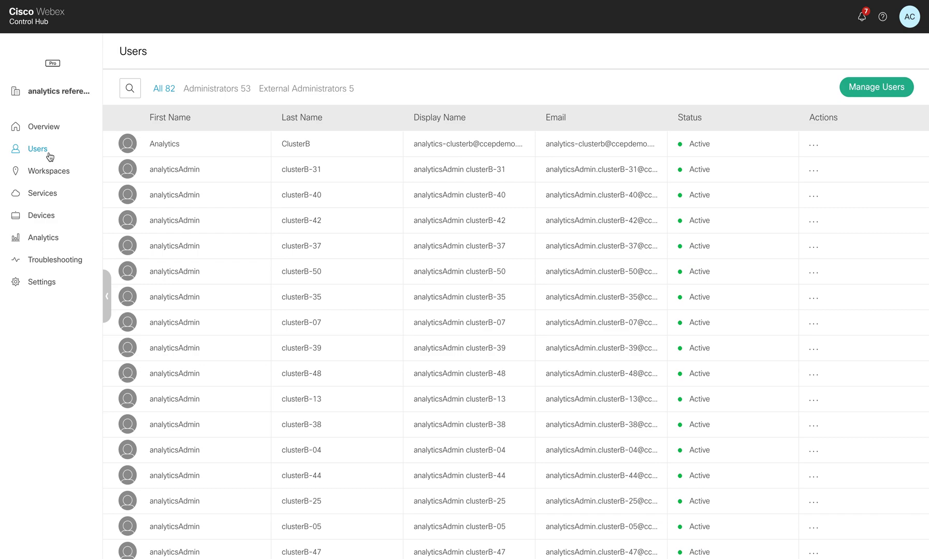
left_click(865, 85)
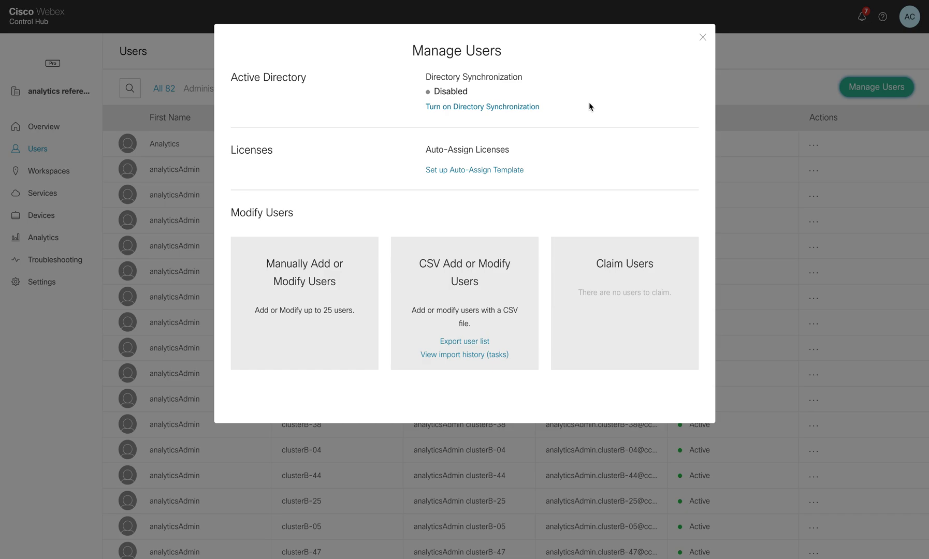
left_click(456, 175)
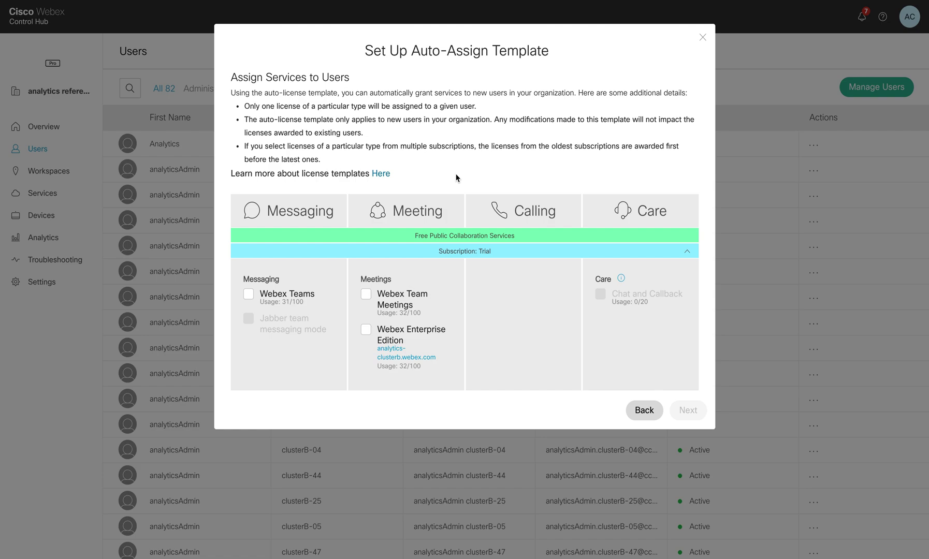
left_click(703, 40)
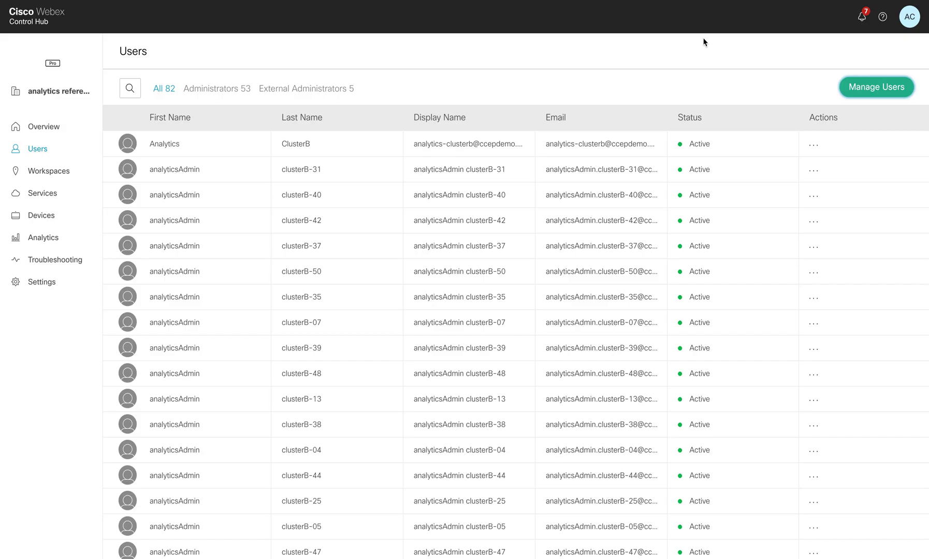
Explore the workspace types in the Add Workspace form by choosing Focus and Meeting Room, and close it without creating a workspace.
left_click(58, 171)
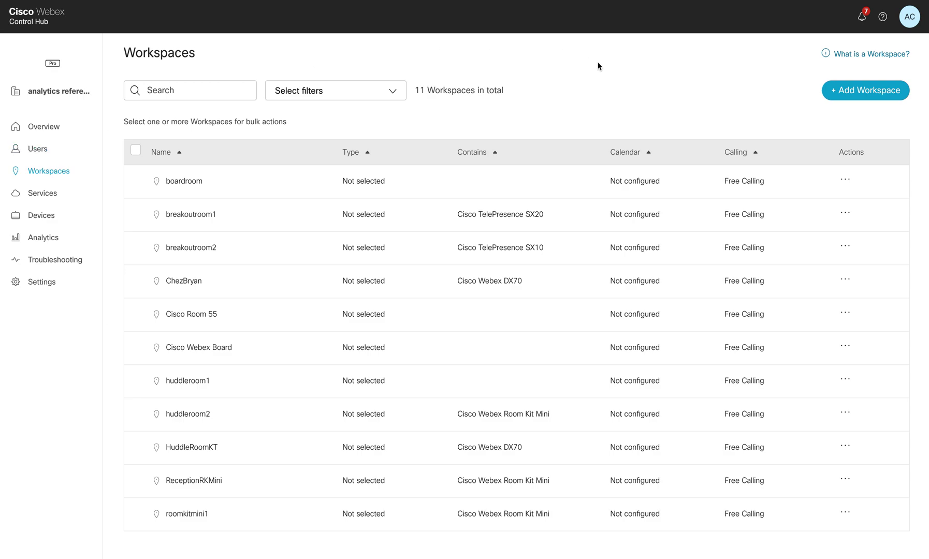
left_click(875, 91)
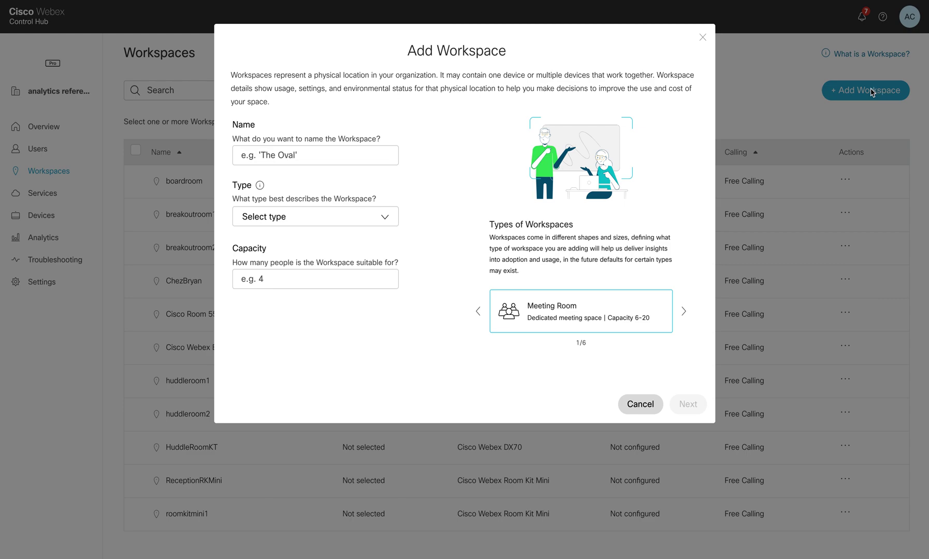
left_click(291, 216)
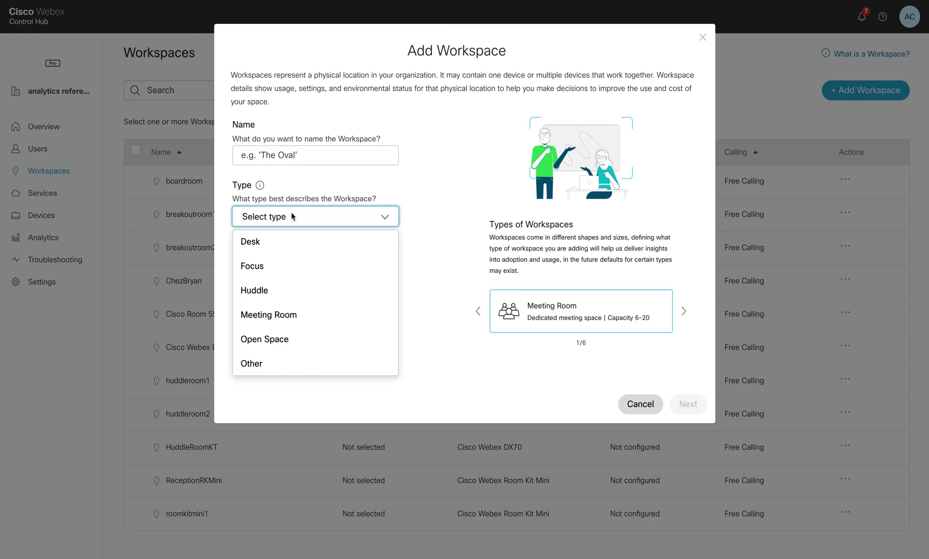
left_click(273, 267)
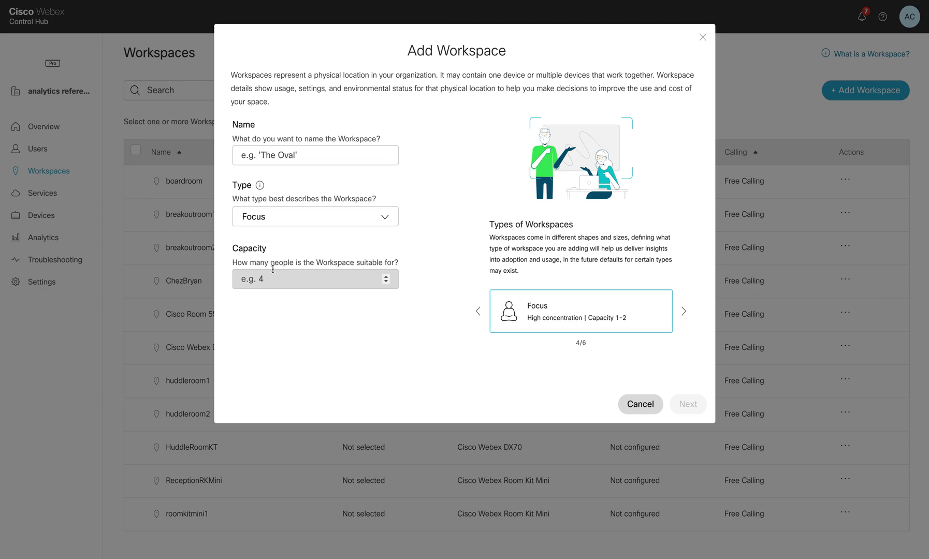
left_click(379, 219)
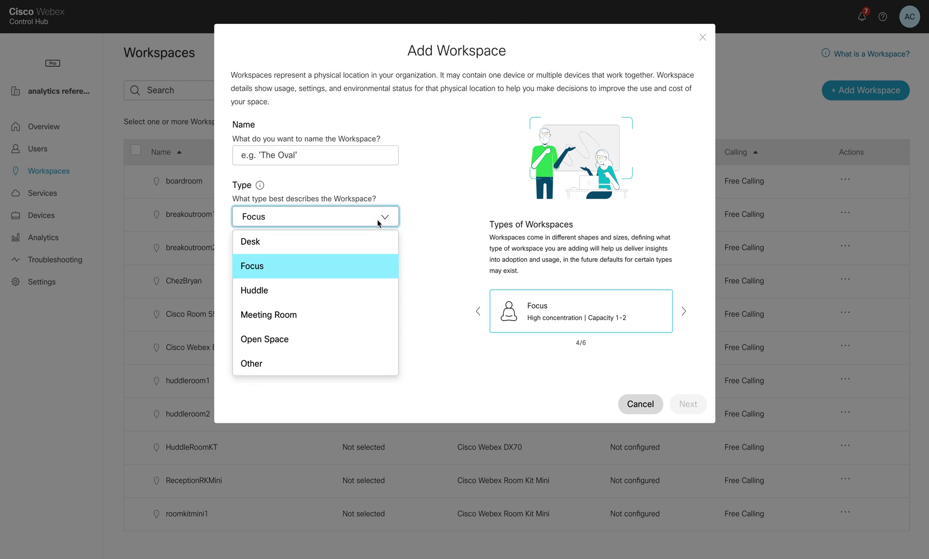
left_click(301, 321)
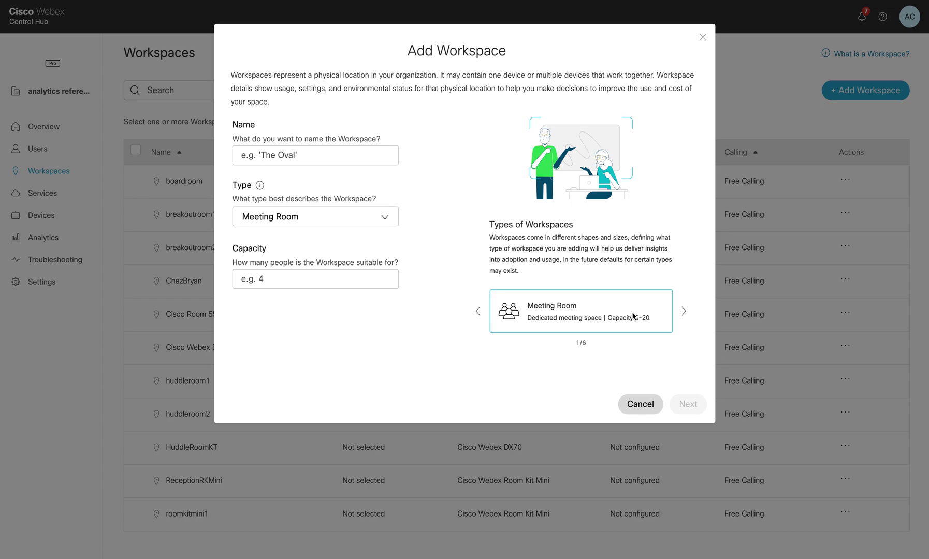
left_click(702, 37)
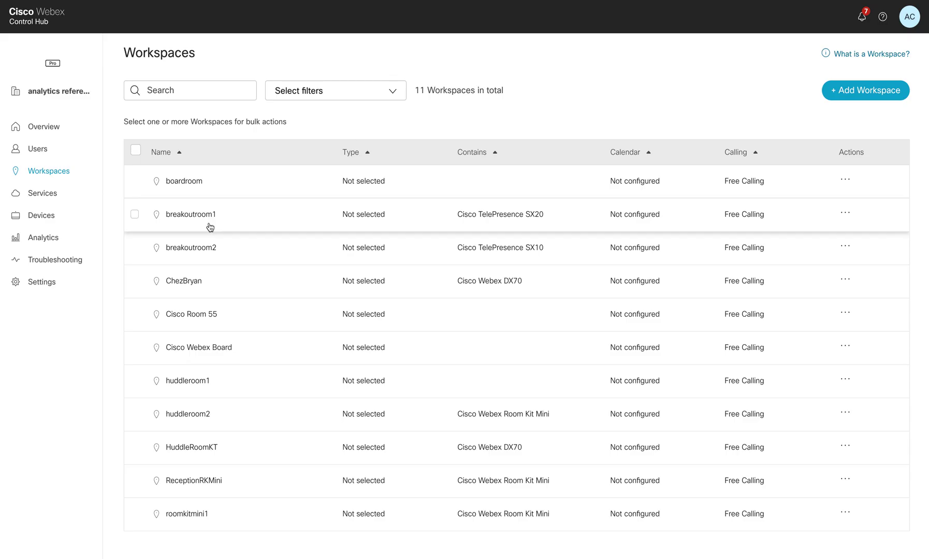
Open the site configuration page of the analytics-clusterb.webex.com meeting site from the cloud services.
left_click(24, 197)
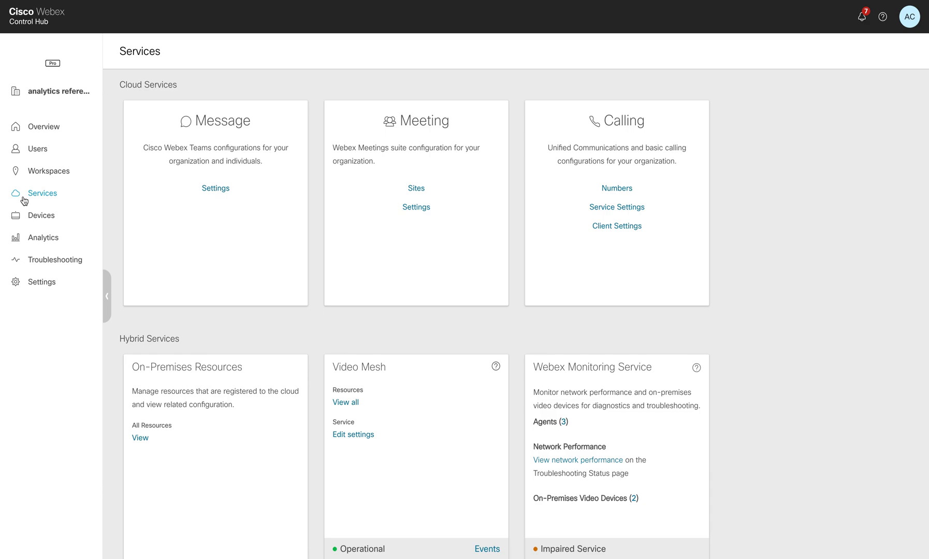
left_click(425, 188)
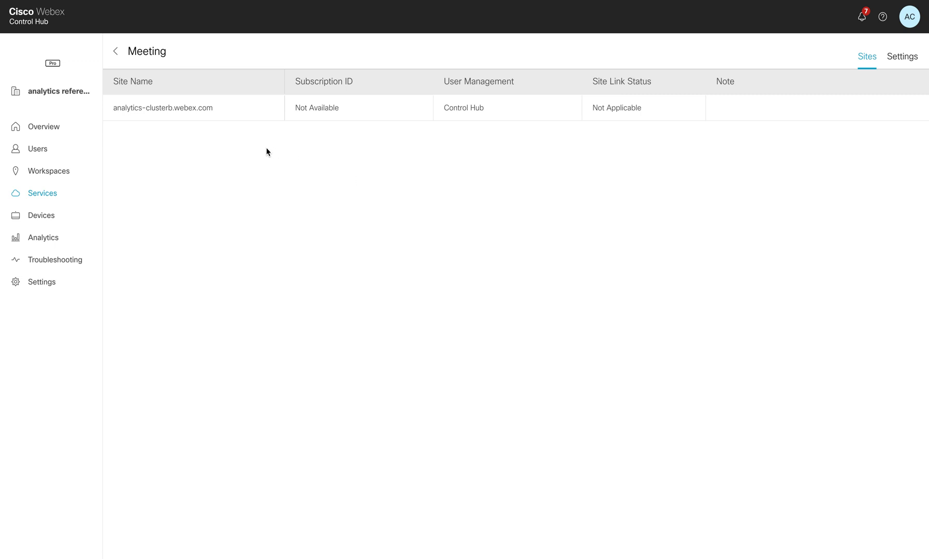
left_click(191, 110)
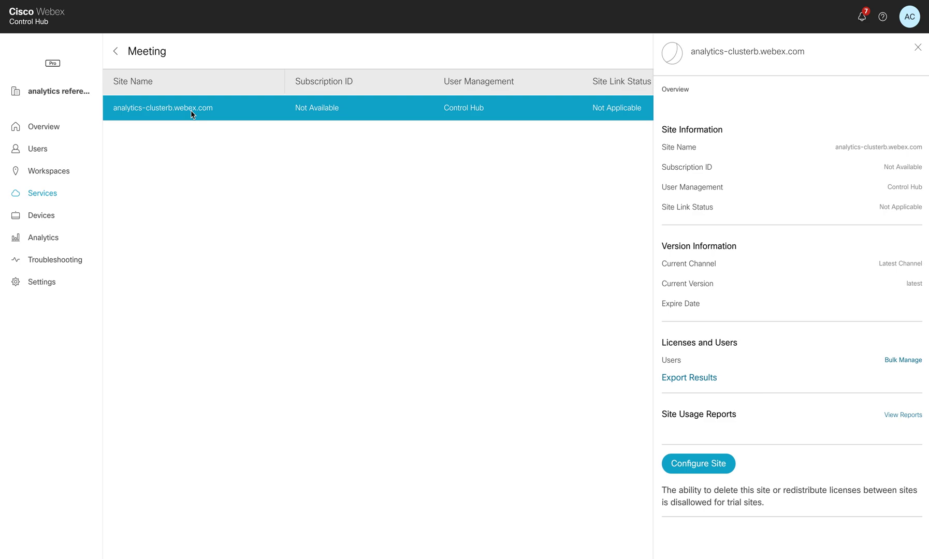
left_click(683, 461)
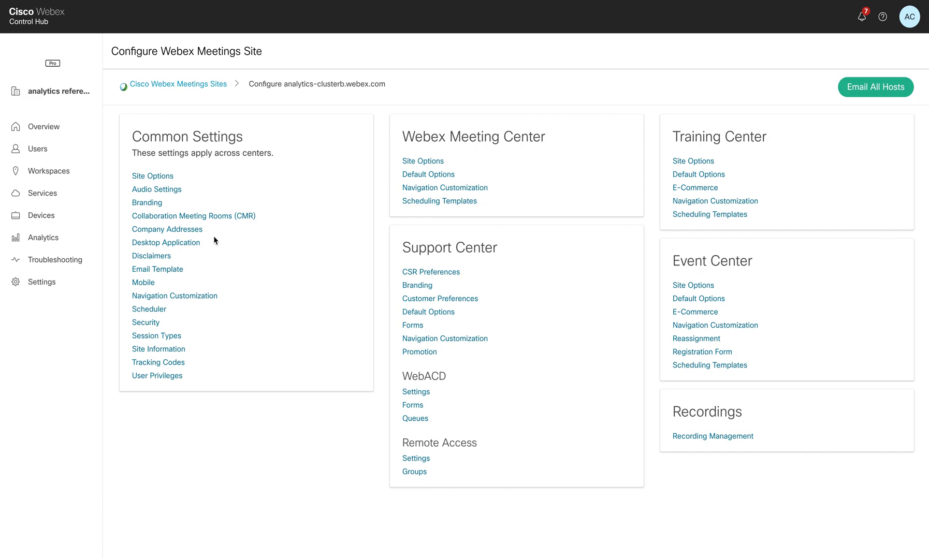
Check the available Office 365 instances in the Hybrid Calendar setup among the hybrid services, and close it without authorizing.
left_click(51, 193)
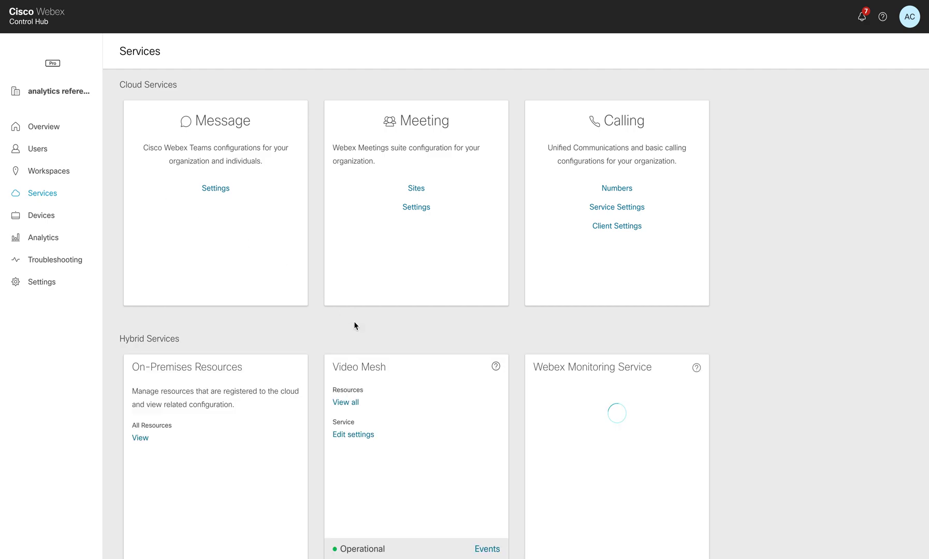
scroll(354, 323, "down", 5)
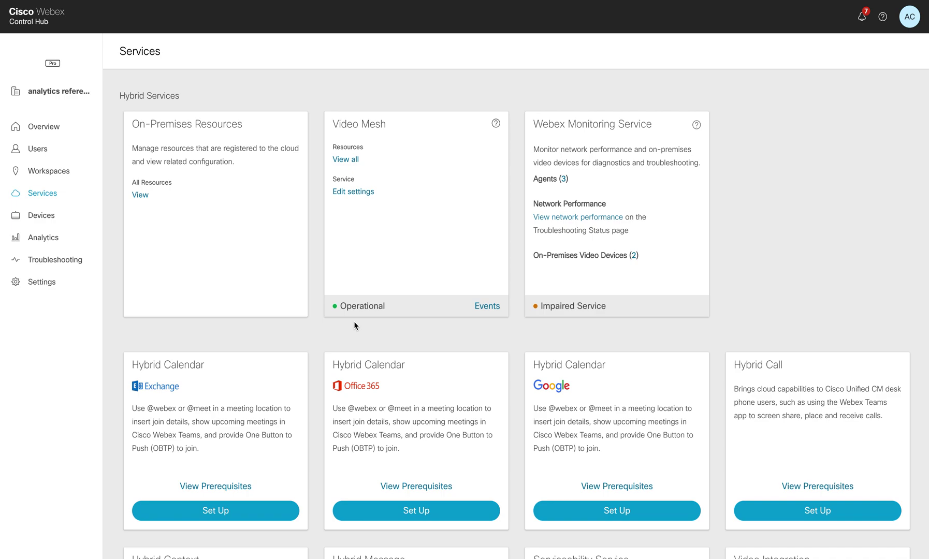
left_click(388, 507)
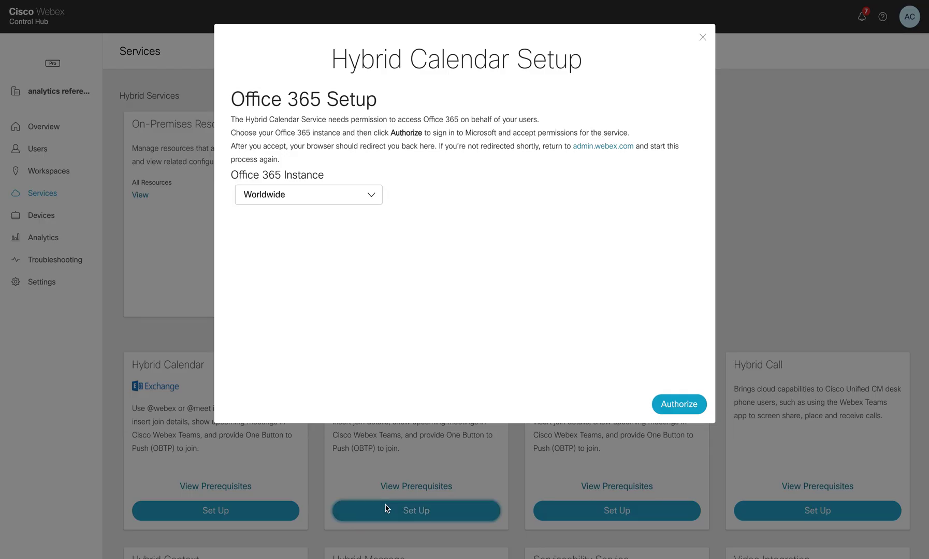
left_click(373, 200)
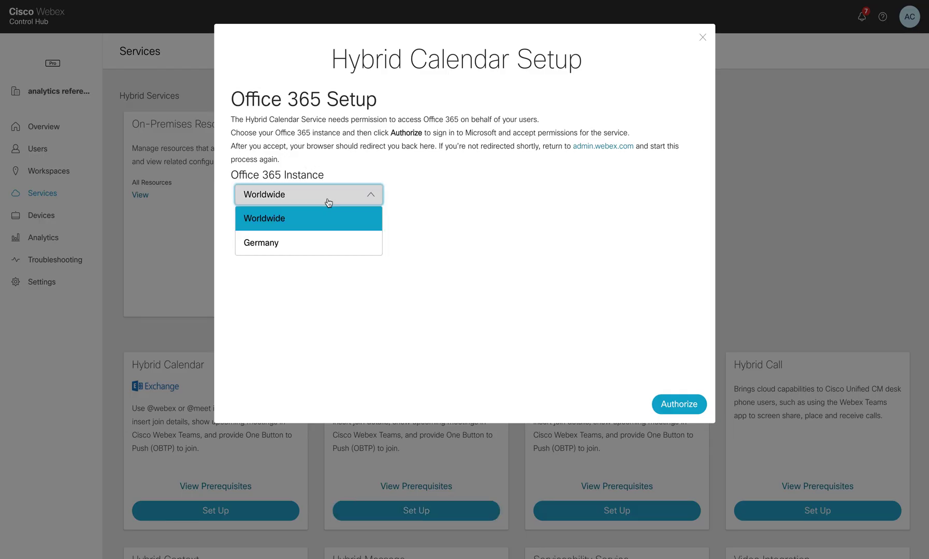
left_click(327, 200)
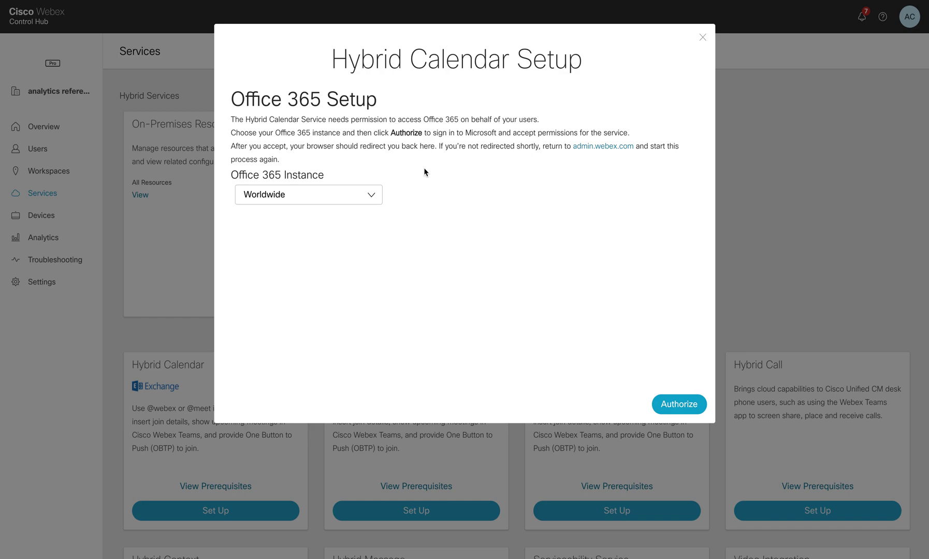
left_click(703, 37)
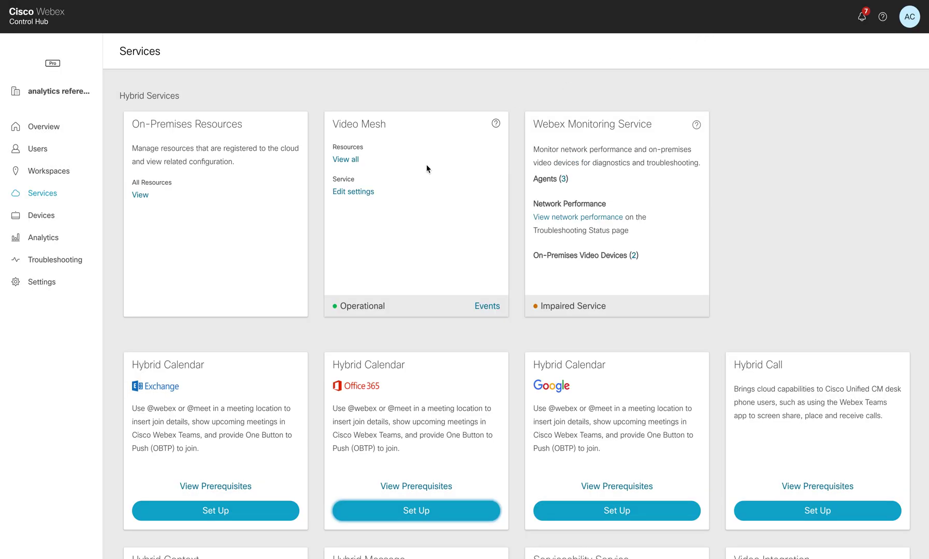
Review the Message service's content management platform options, and leave them without saving.
scroll(426, 167, "up", 5)
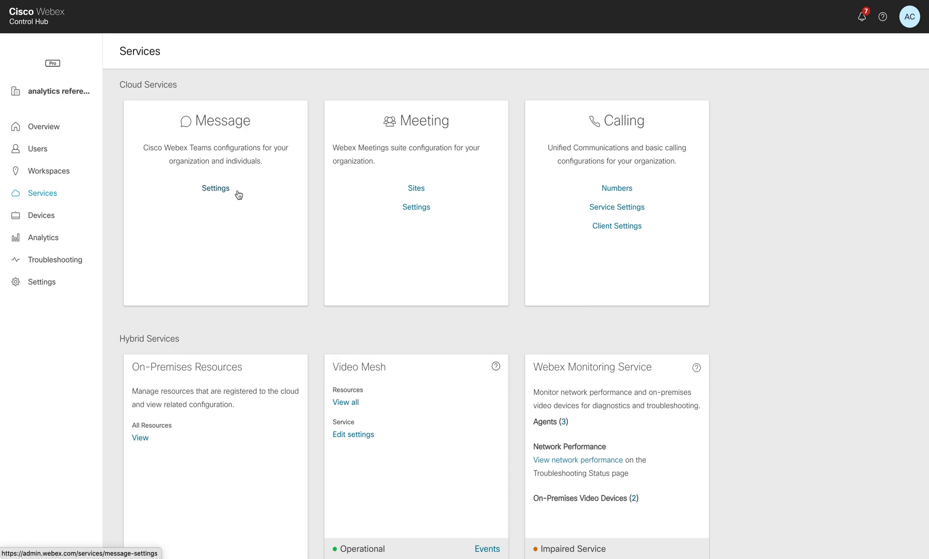
left_click(215, 191)
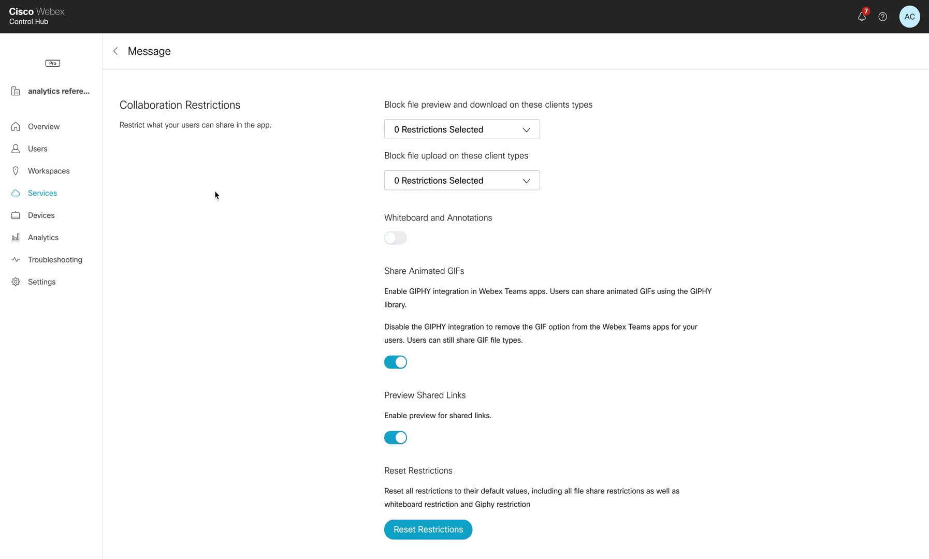
scroll(216, 195, "down", 3)
scroll(215, 195, "down", 8)
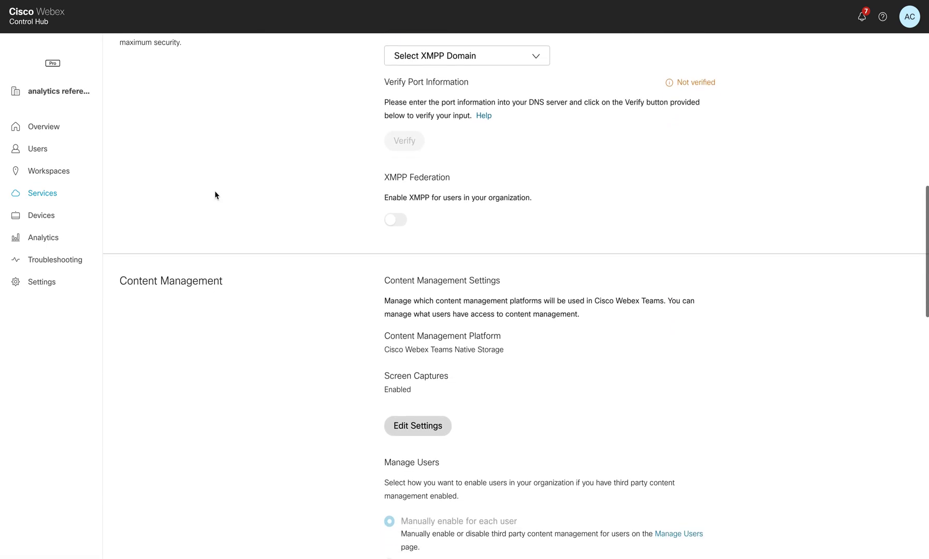
left_click(413, 424)
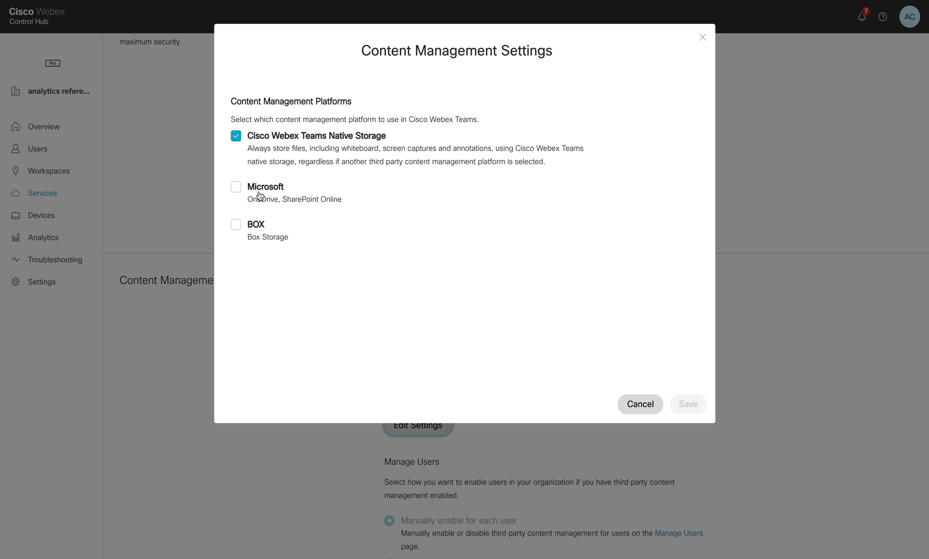
left_click(639, 404)
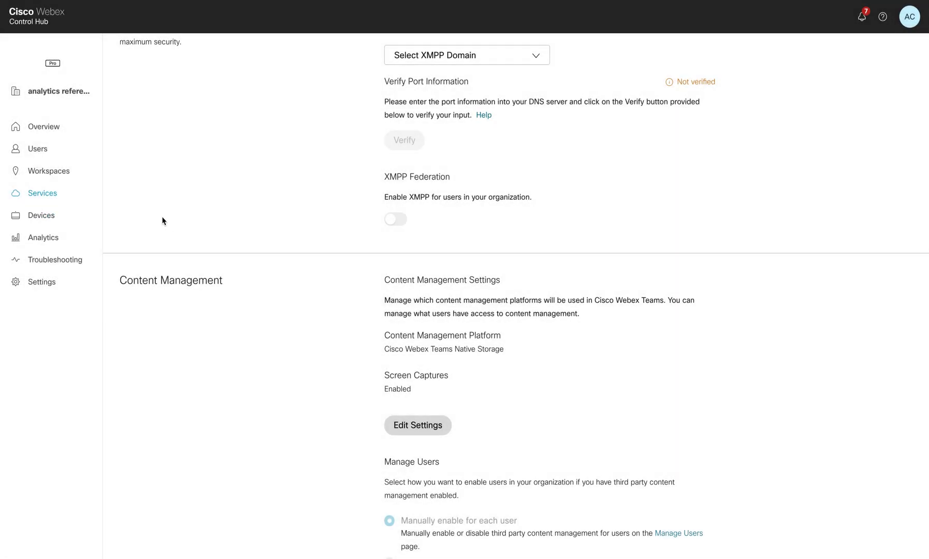
Search the Cisco TelePresence SX10's device configurations for "auto", and close the device details.
left_click(57, 217)
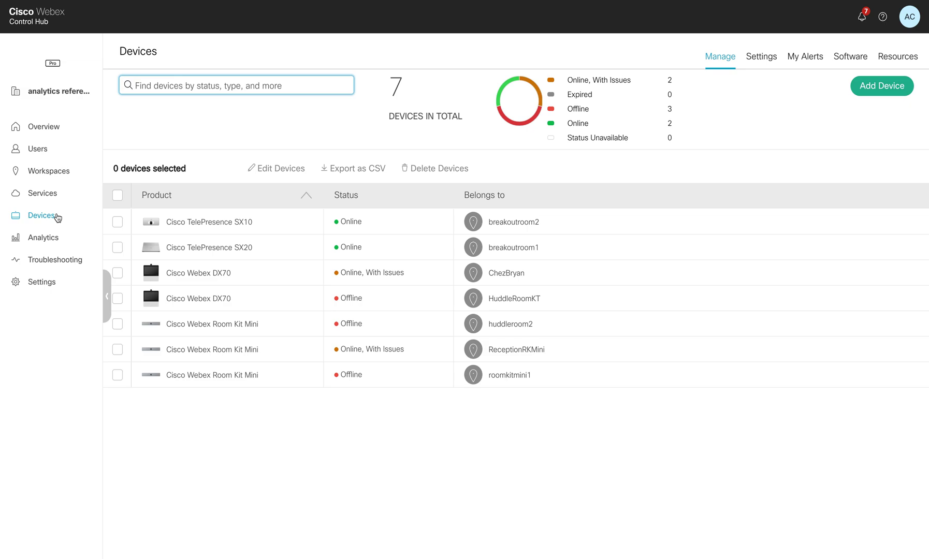
left_click(190, 223)
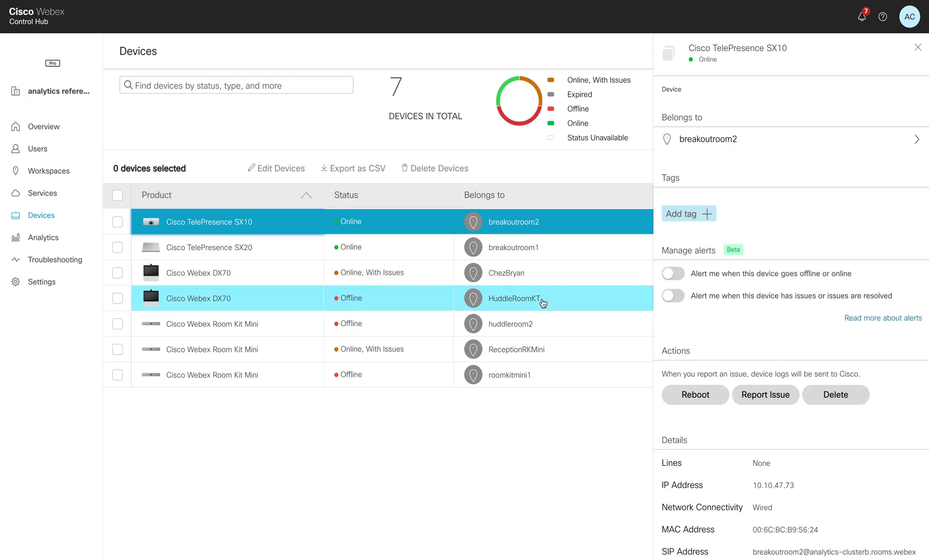
scroll(752, 310, "down", 5)
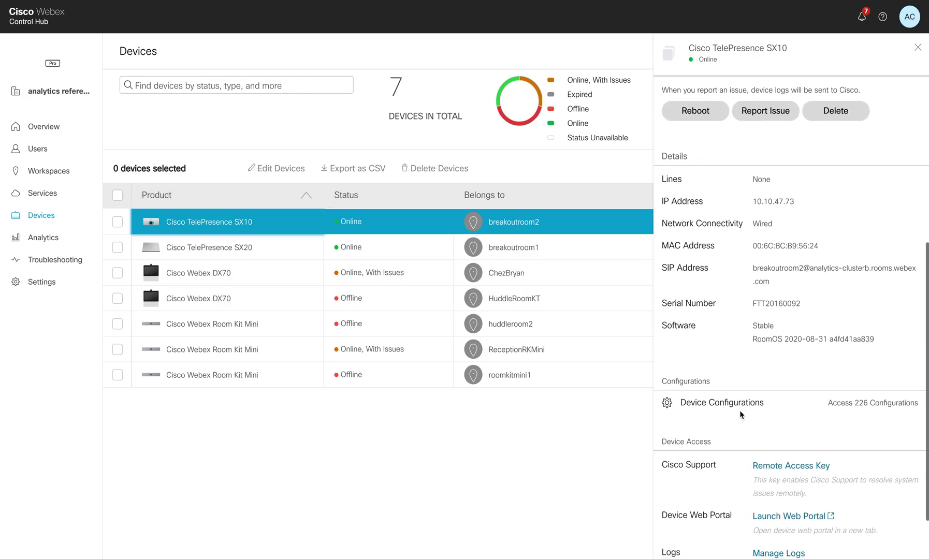
left_click(738, 413)
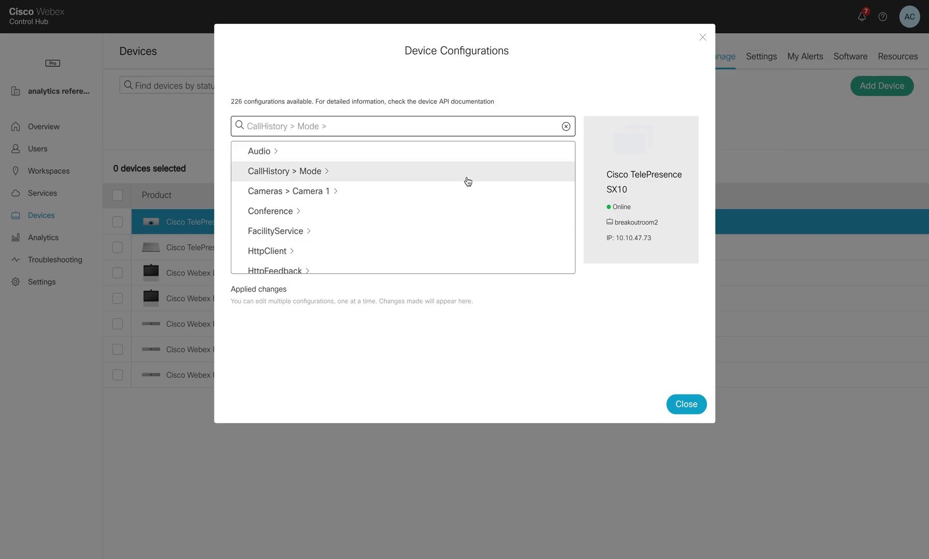
type("auto")
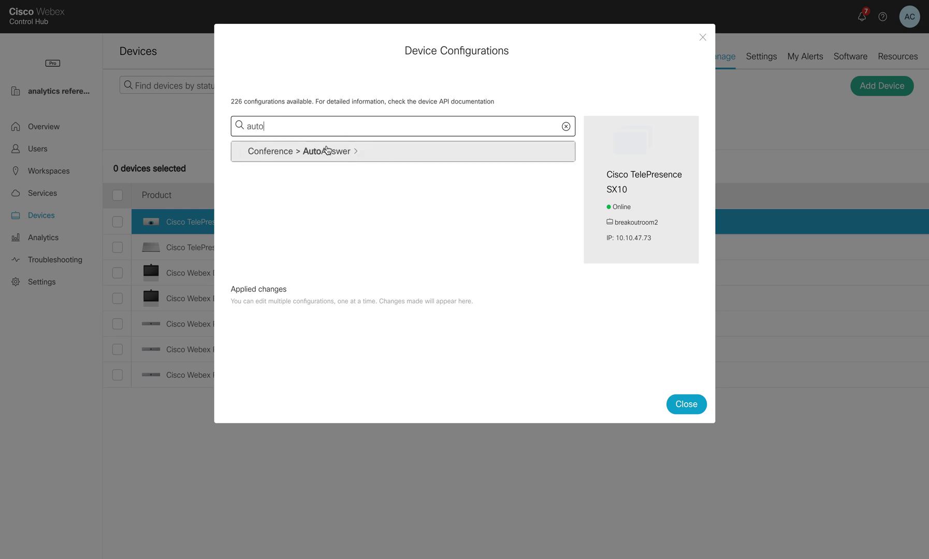
left_click(703, 38)
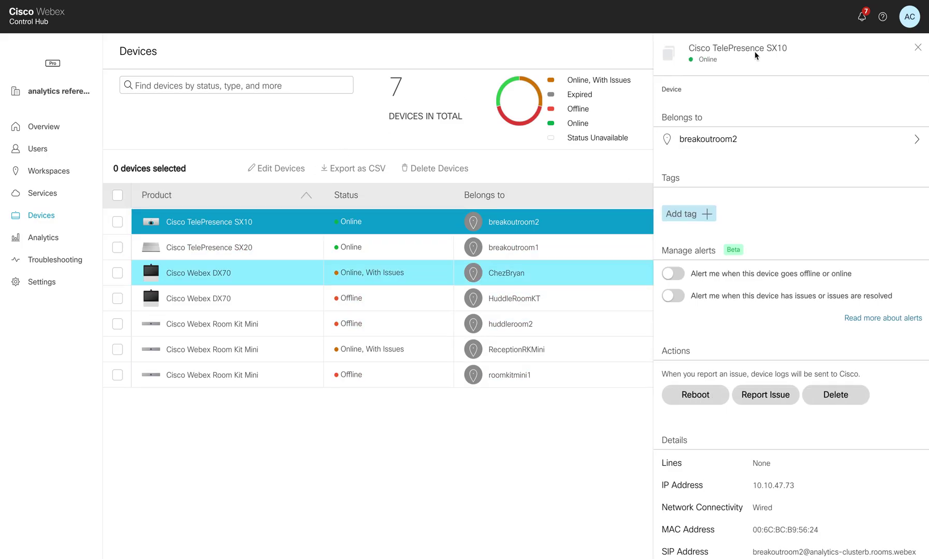
left_click(917, 50)
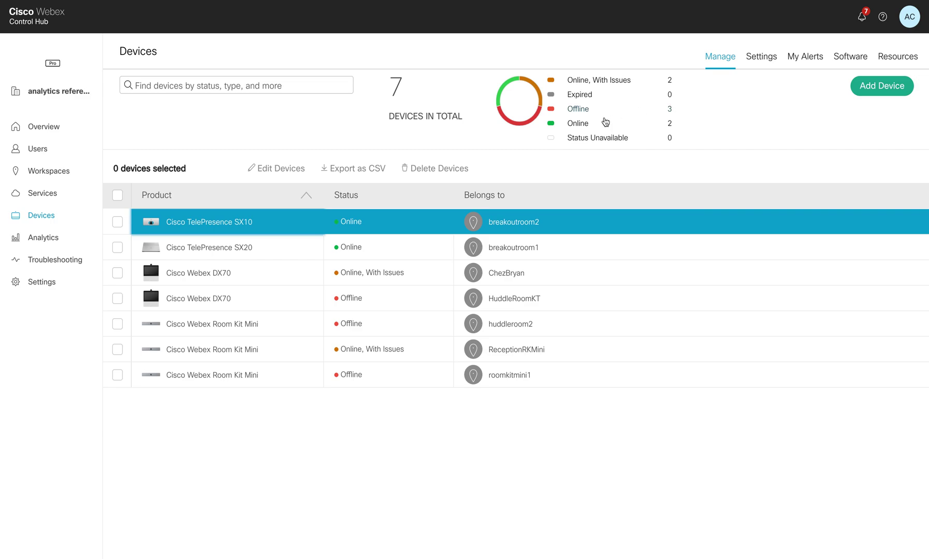
Select all devices for bulk editing and review their Digital Signage options, closing them without applying any change.
left_click(118, 195)
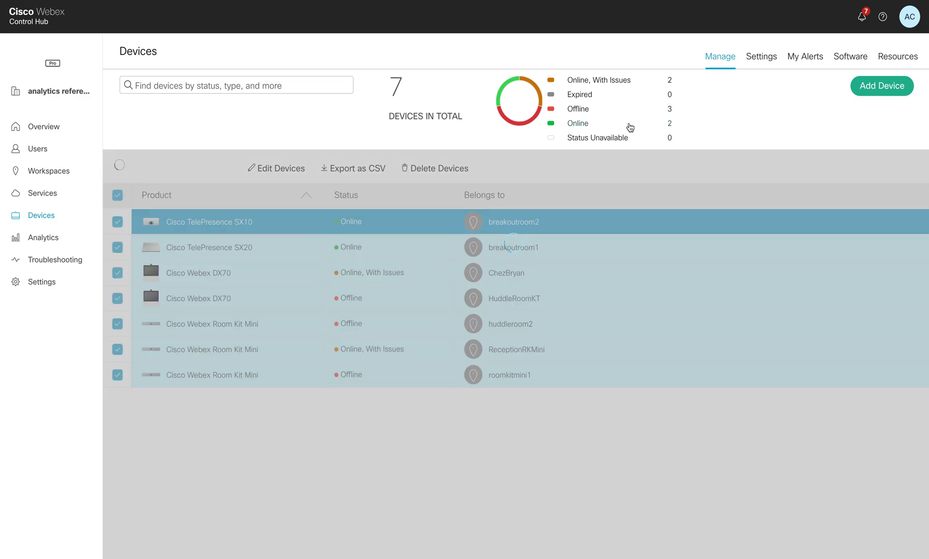
left_click(284, 172)
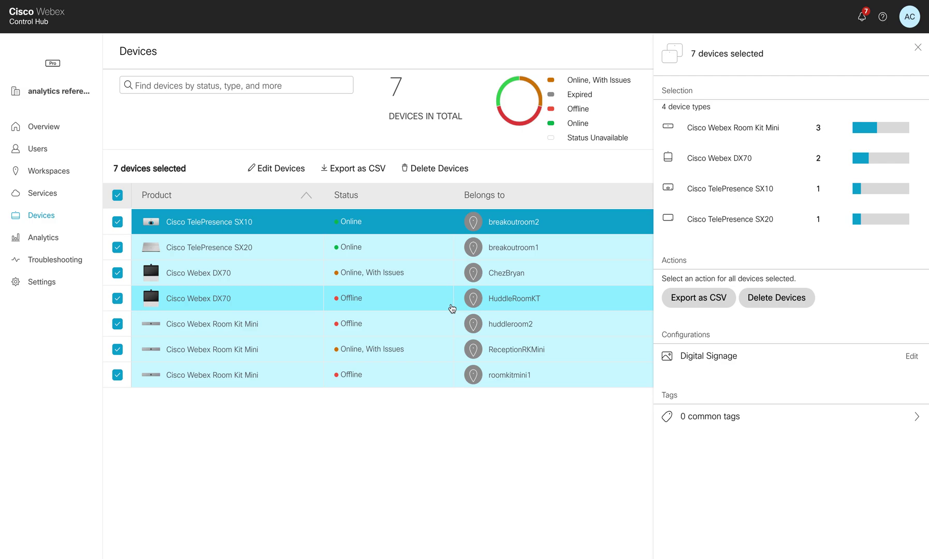
left_click(695, 361)
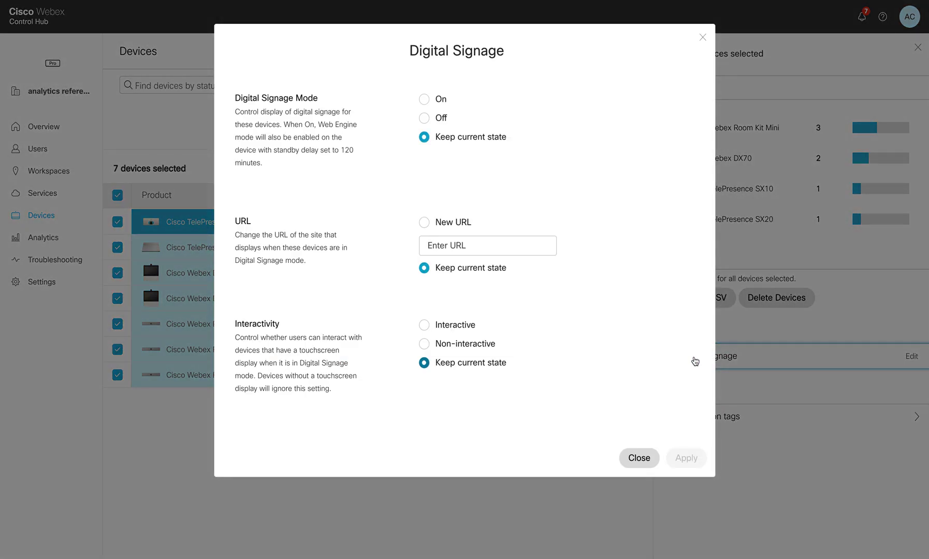
left_click(702, 39)
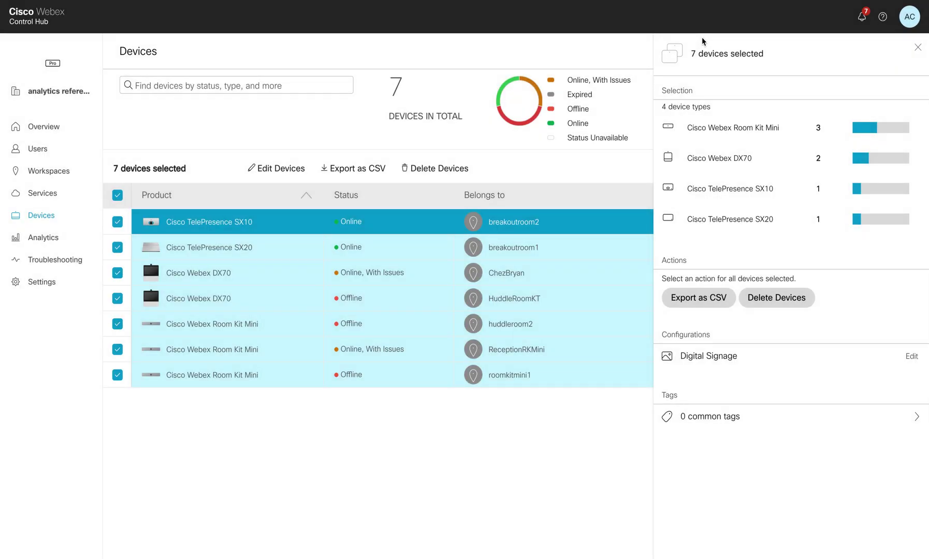
Review the meetings engagement metrics in Analytics, from the usage charts down to the top 10 meetings, hosts and locations tables.
left_click(55, 240)
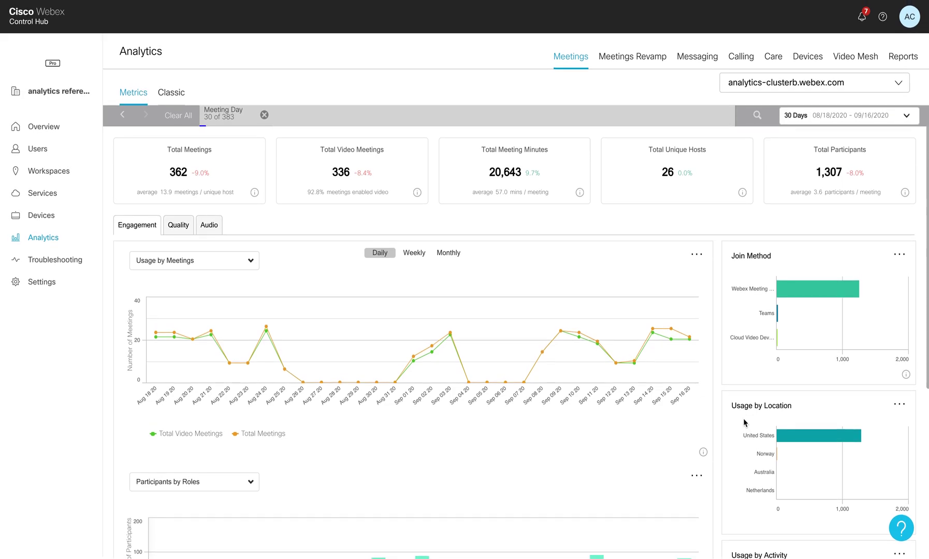
scroll(743, 418, "down", 5)
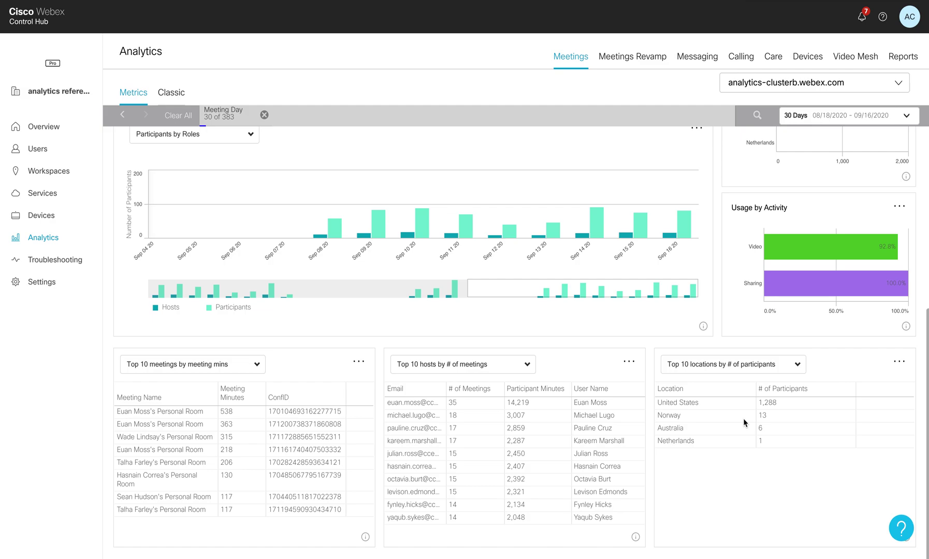
scroll(743, 418, "up", 7)
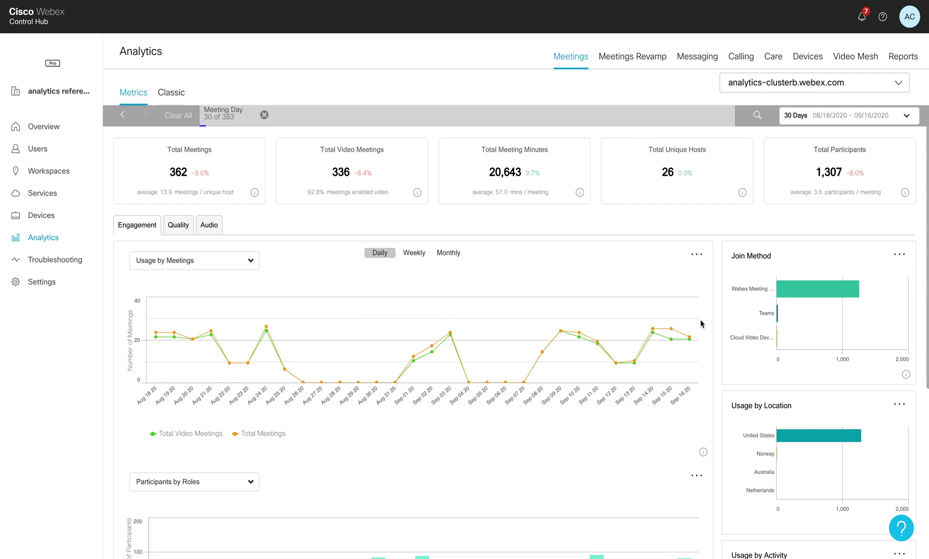
Review the meetings quality metrics and the audio metrics, including the audio Participants Details table.
left_click(177, 228)
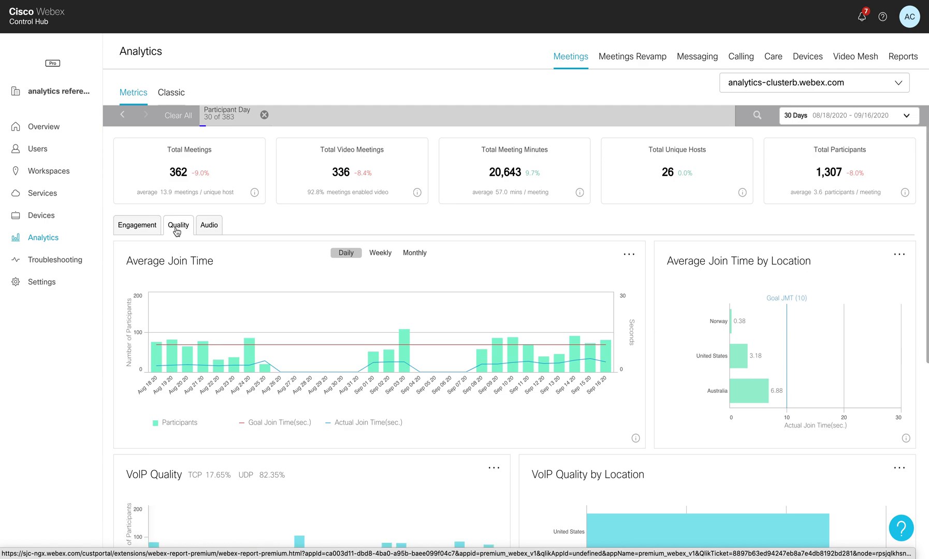
left_click(209, 228)
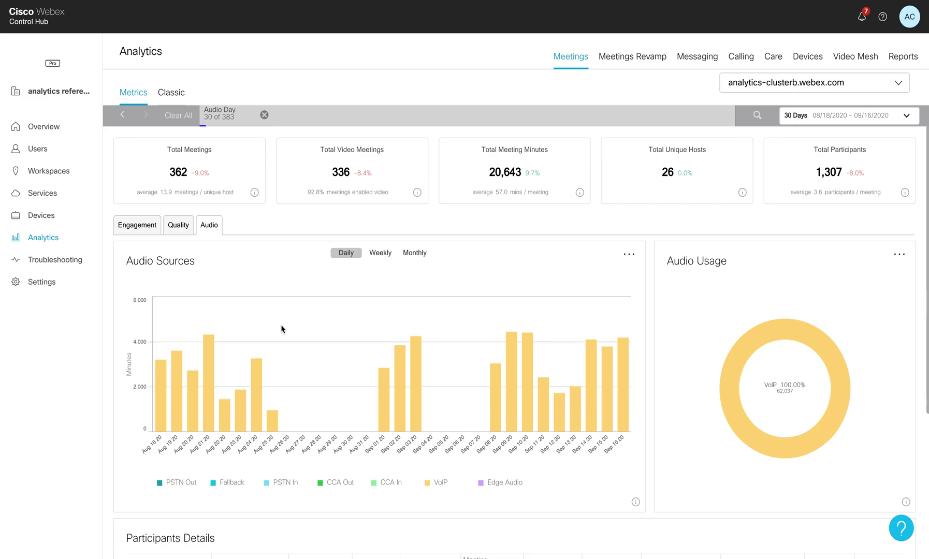
scroll(638, 463, "down", 5)
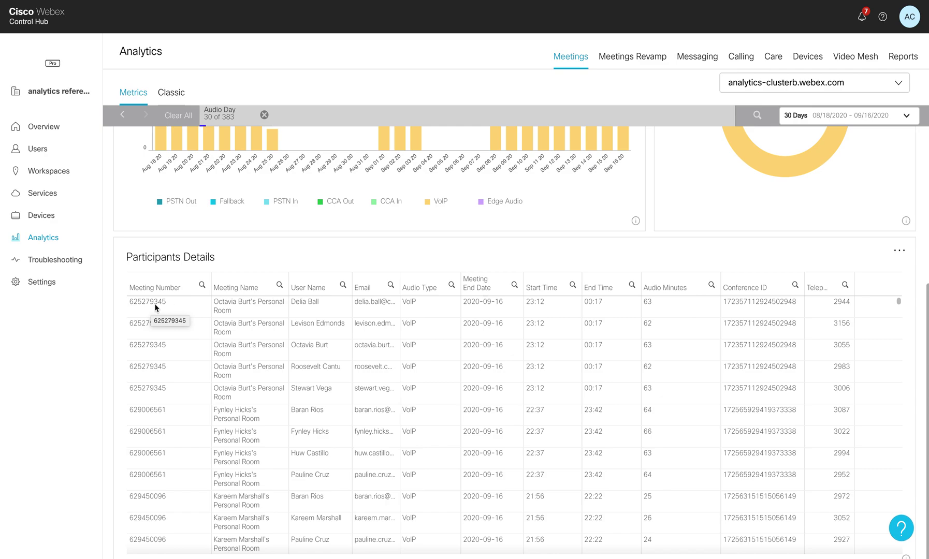
Open the Troubleshooting area of the organization.
left_click(72, 267)
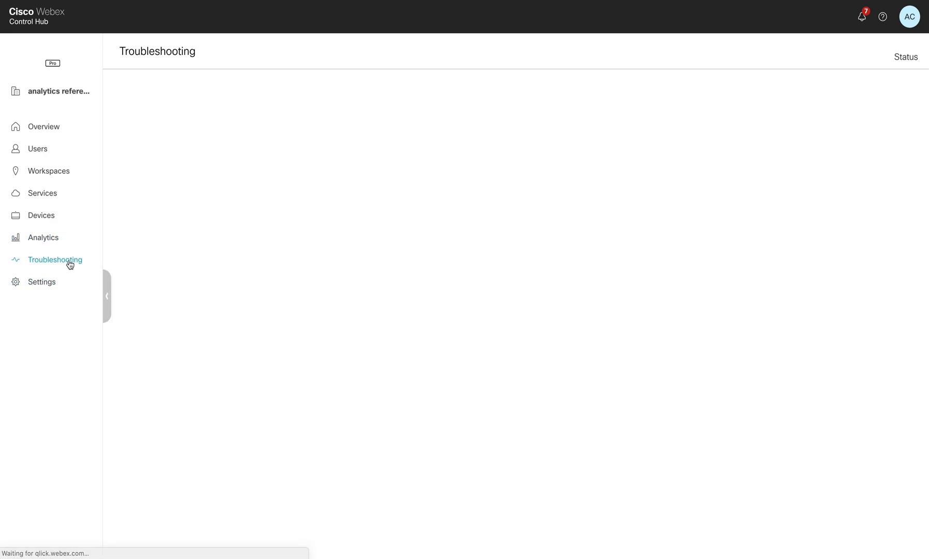